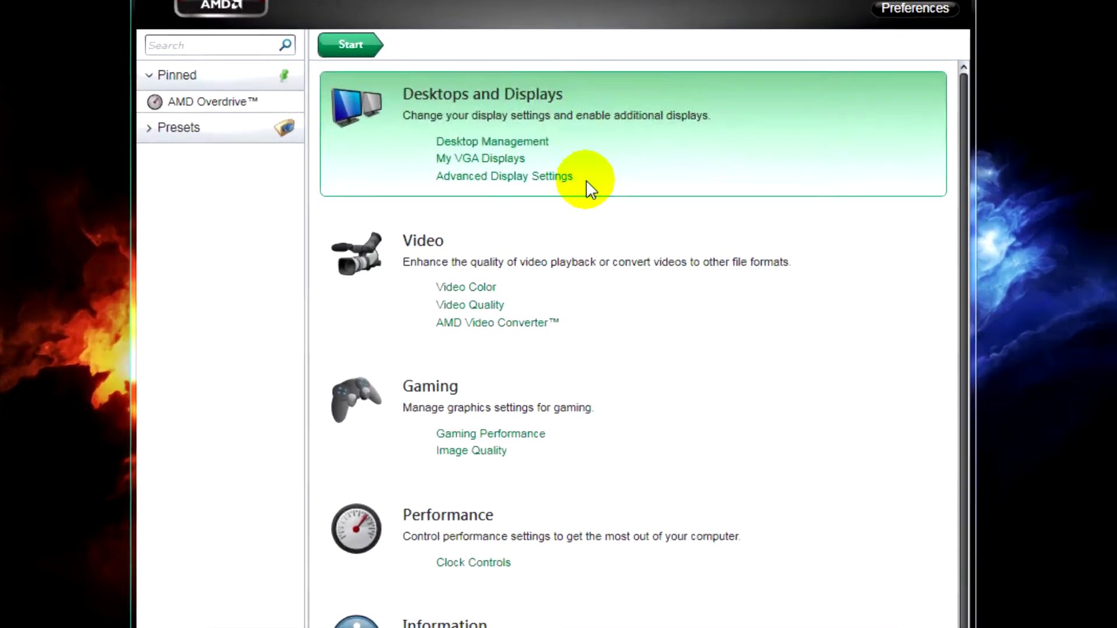
# Open the AMD Video Converter page from the Start page's Video section
pyautogui.click(460, 323)
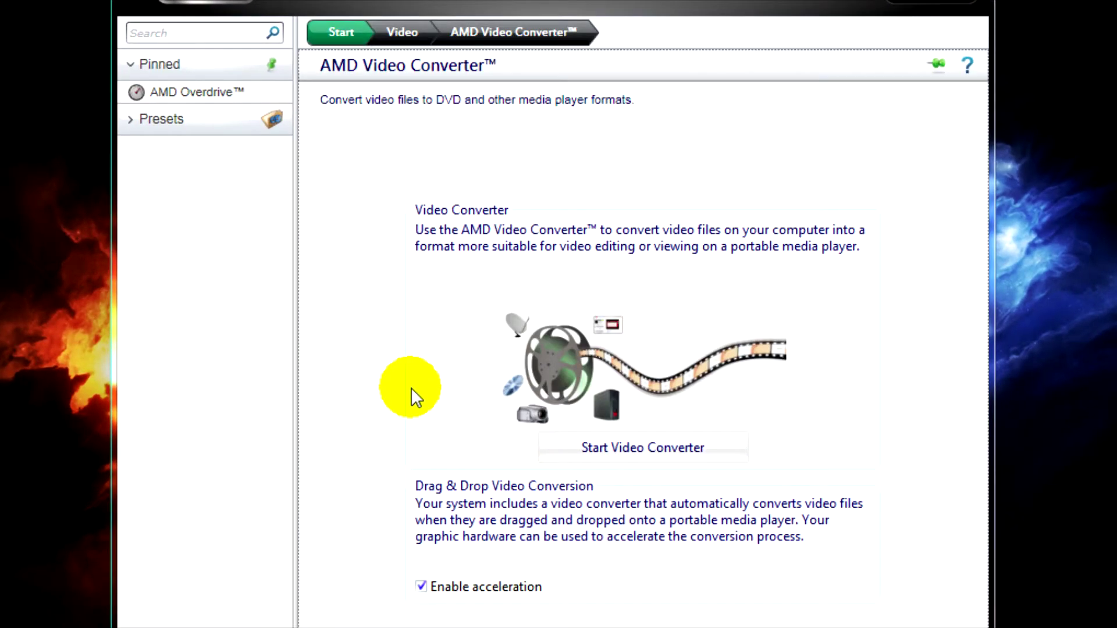
# Launch the Video Converter wizard and begin choosing the source video file
pyautogui.click(600, 446)
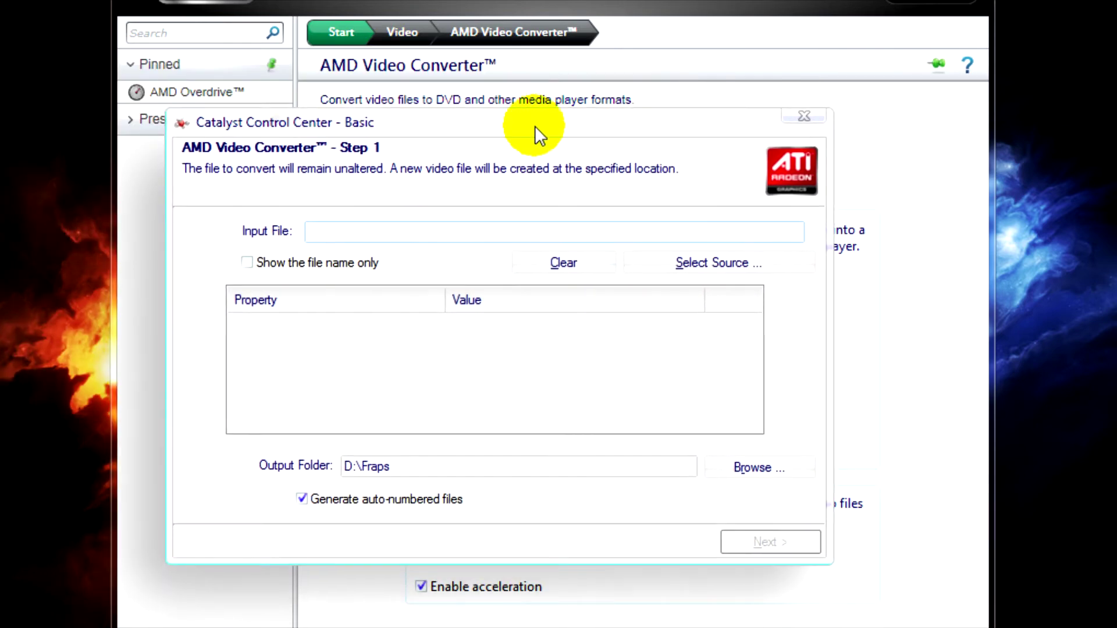
pyautogui.click(690, 261)
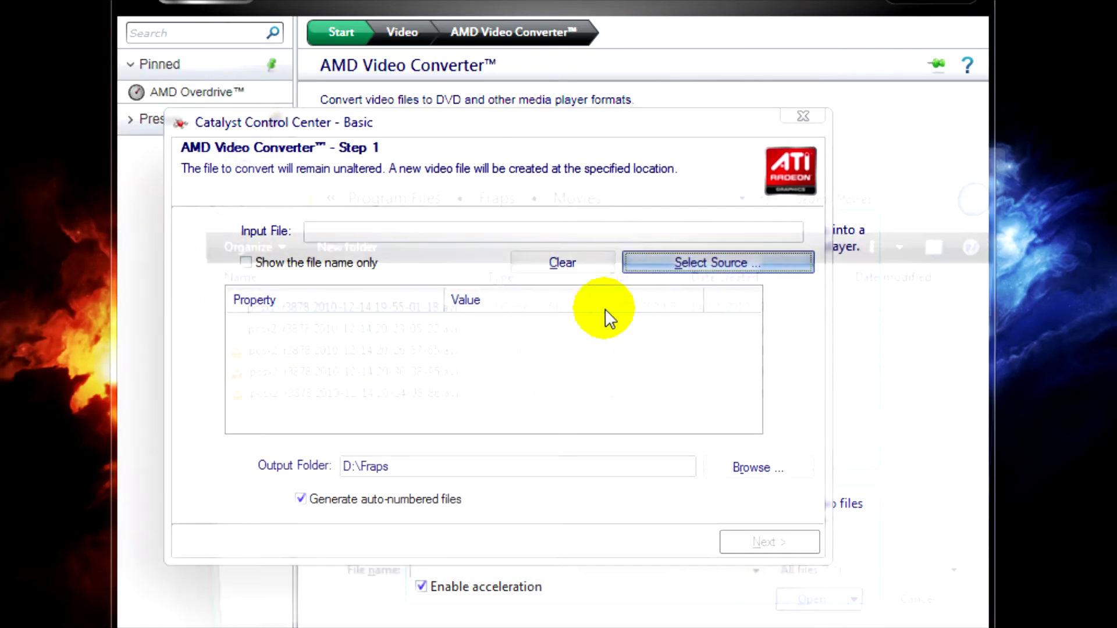
pyautogui.click(492, 401)
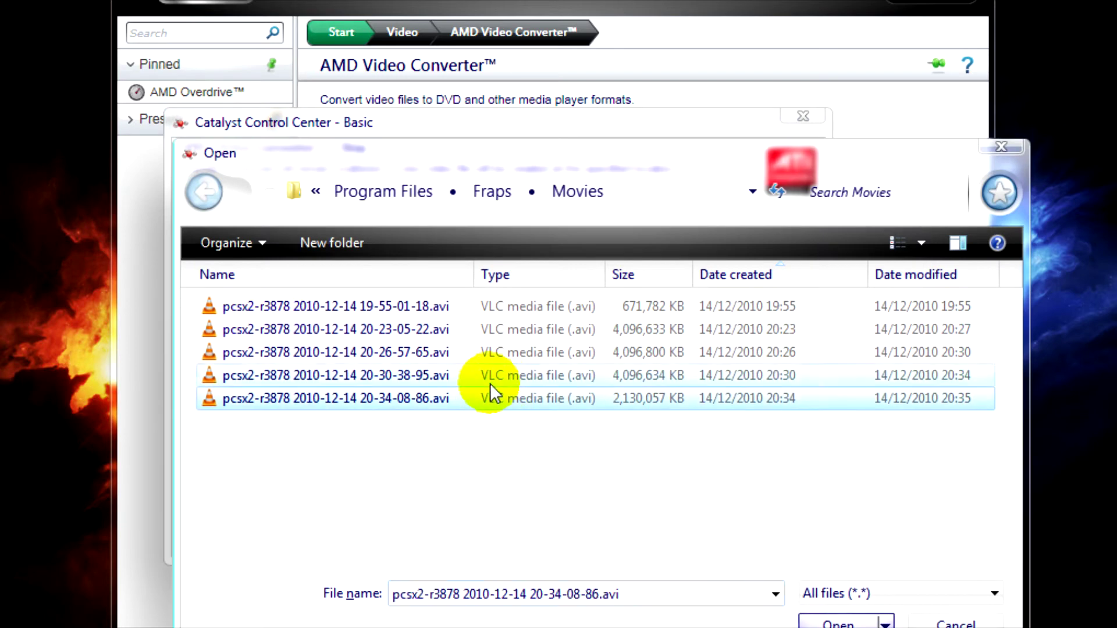
pyautogui.click(484, 381)
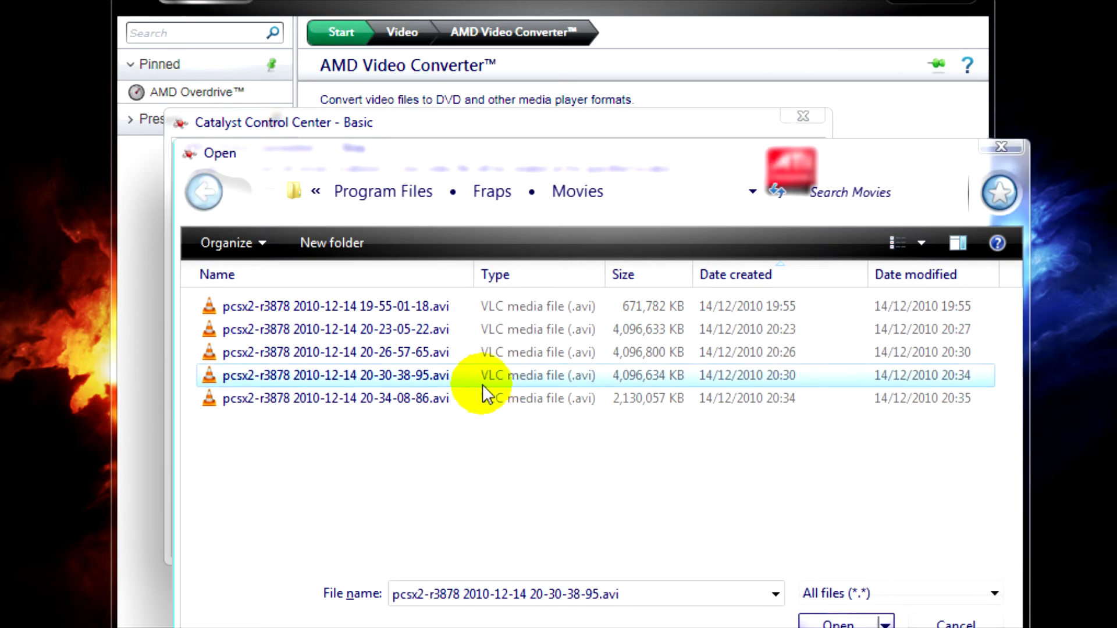
pyautogui.click(459, 360)
pyautogui.click(433, 379)
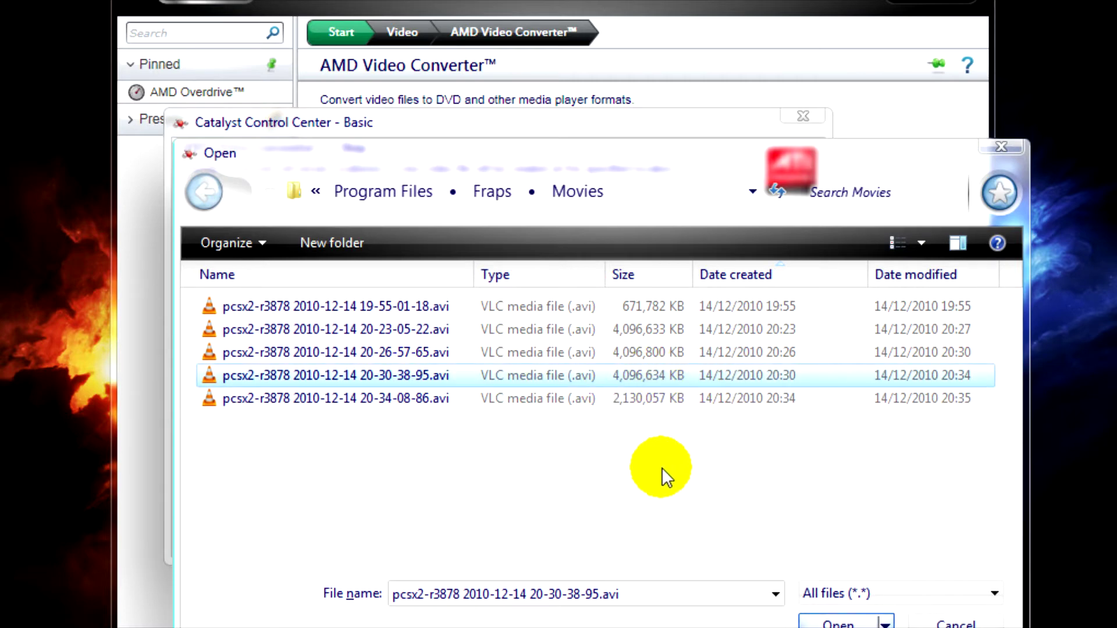
pyautogui.click(627, 353)
pyautogui.click(612, 376)
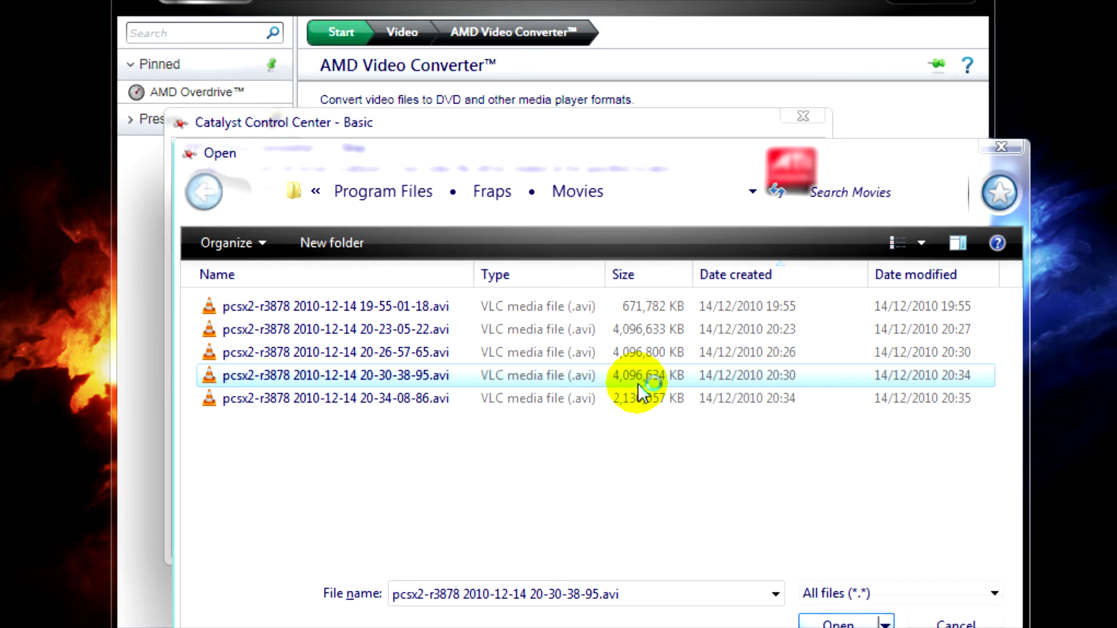
pyautogui.click(837, 622)
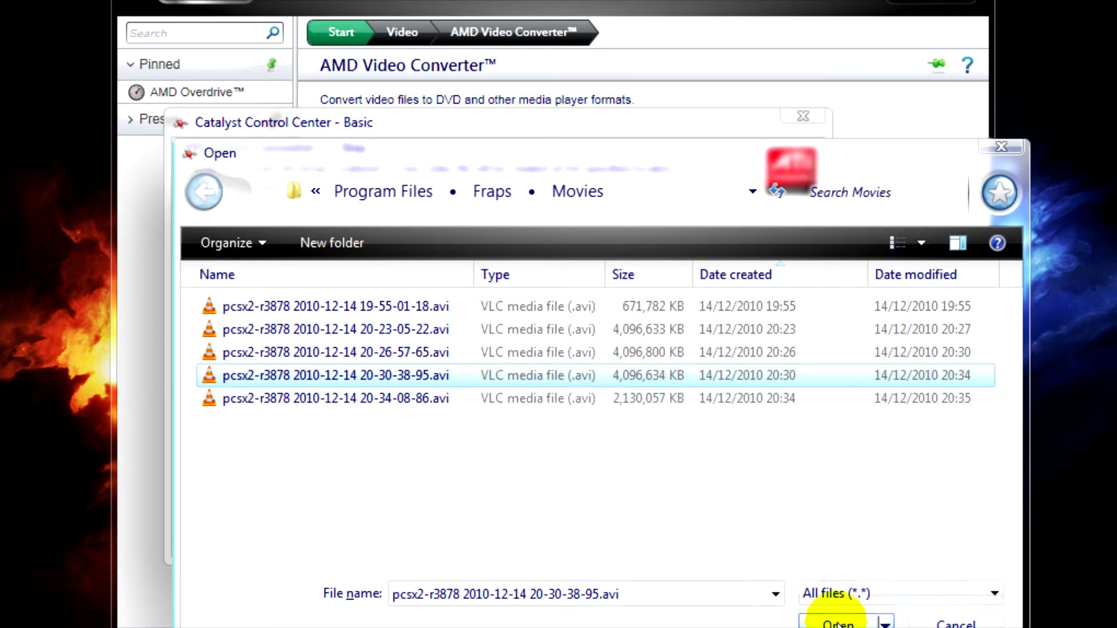
# Review the source's bitrate, frame rate, aspect ratio, resolution, date, 3.907GB size and duration
pyautogui.click(384, 348)
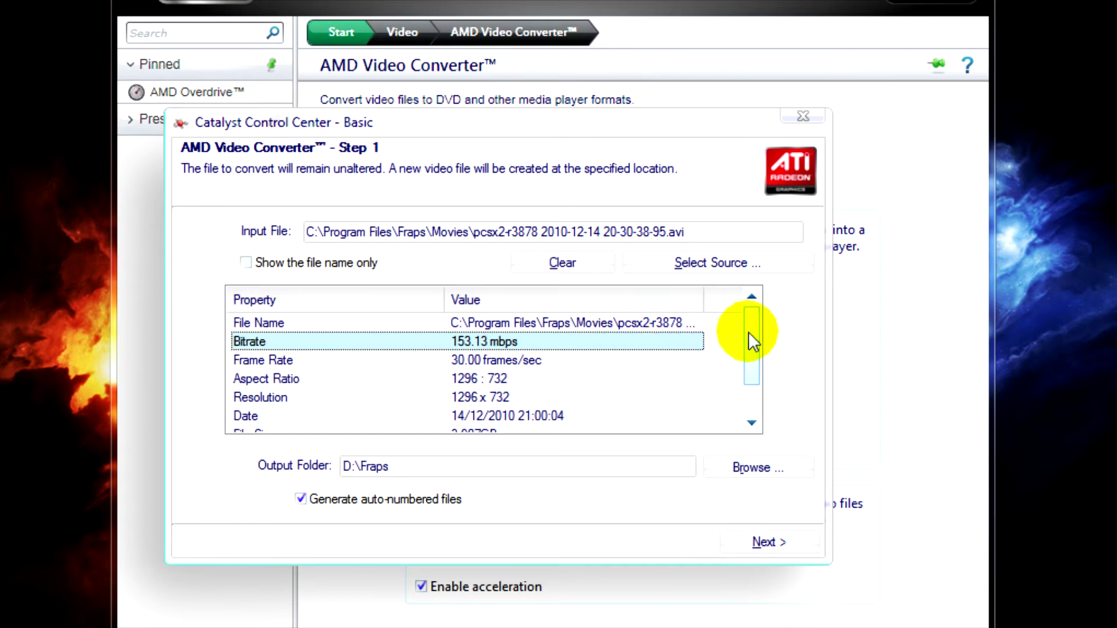
pyautogui.scroll(-1, 750, 335)
pyautogui.click(574, 347)
pyautogui.click(481, 362)
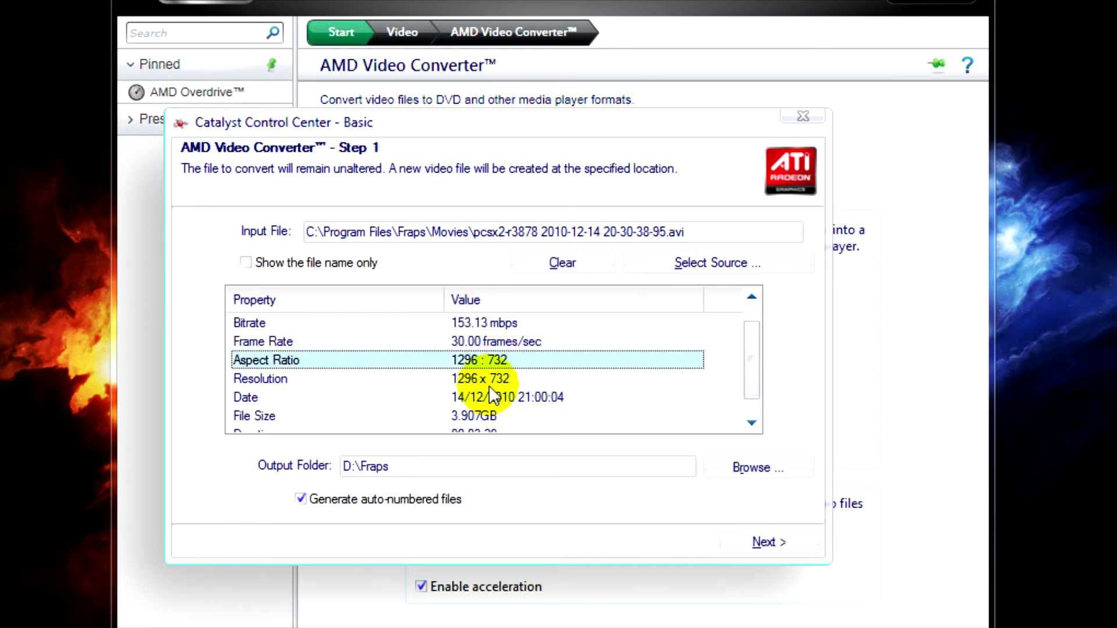
pyautogui.click(489, 383)
pyautogui.scroll(-1, 488, 407)
pyautogui.click(496, 379)
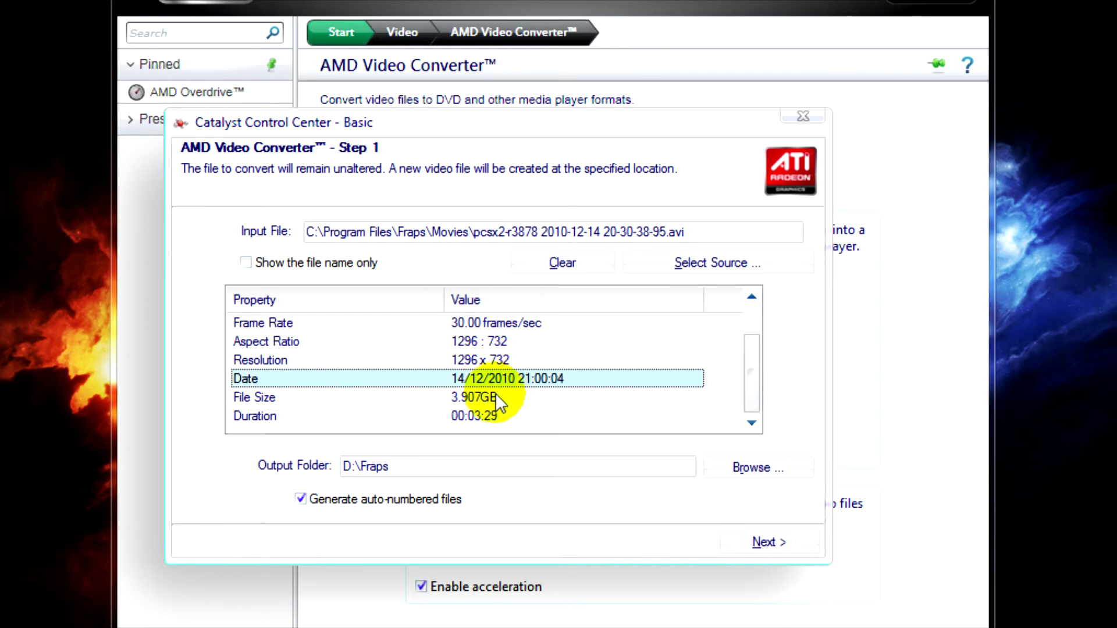
pyautogui.click(493, 396)
pyautogui.click(487, 383)
pyautogui.click(480, 417)
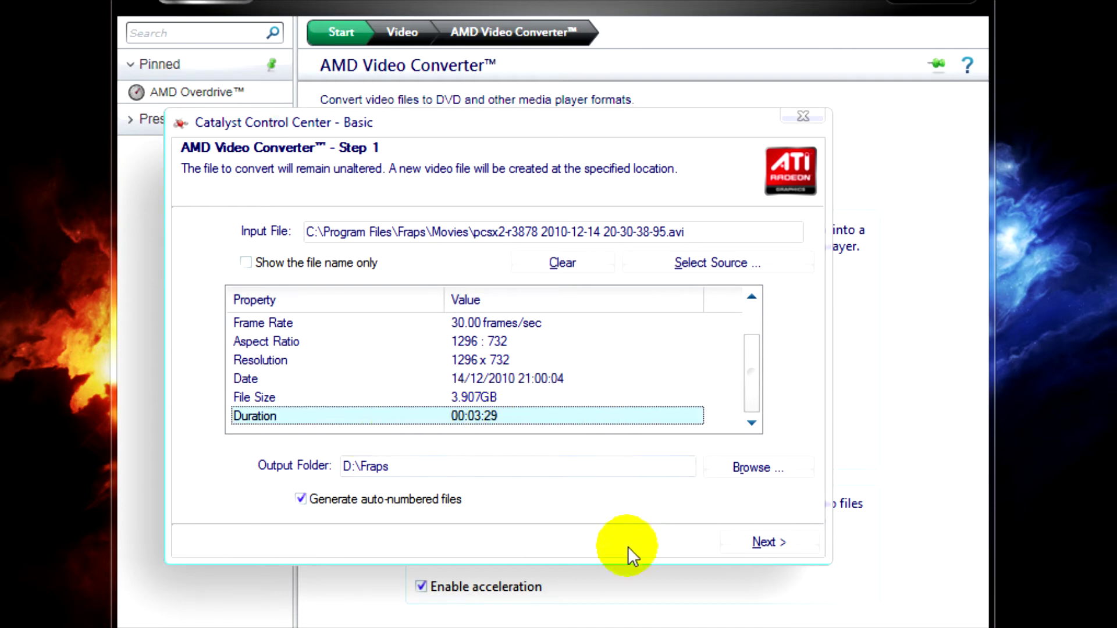
# Keep D:\Fraps as the output folder, disable auto-numbered files, and continue to Step 2
pyautogui.click(756, 462)
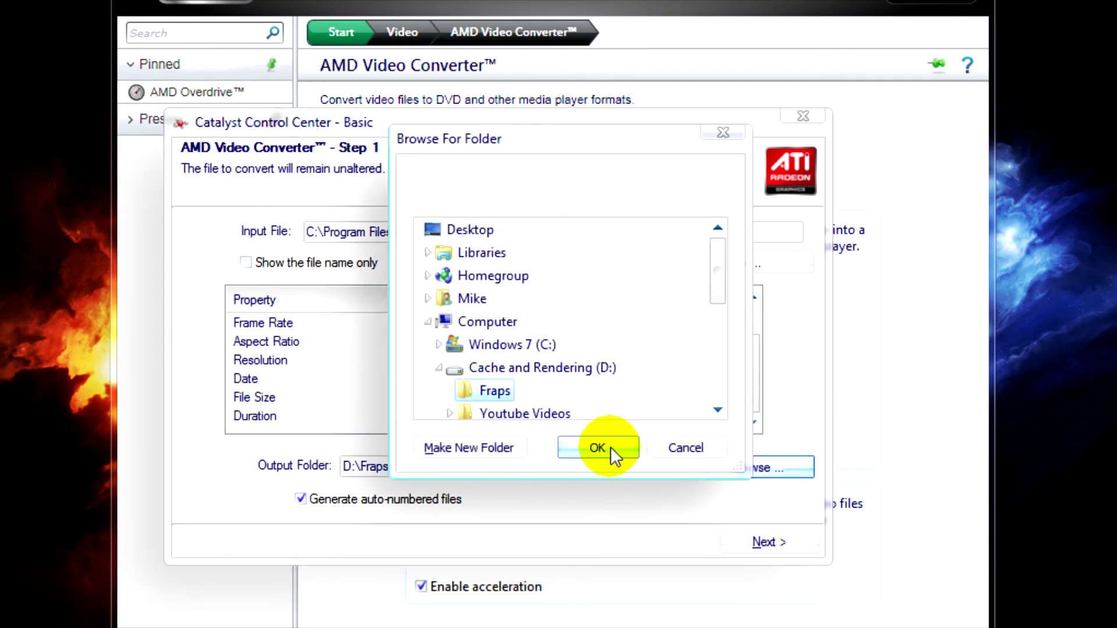
pyautogui.click(606, 451)
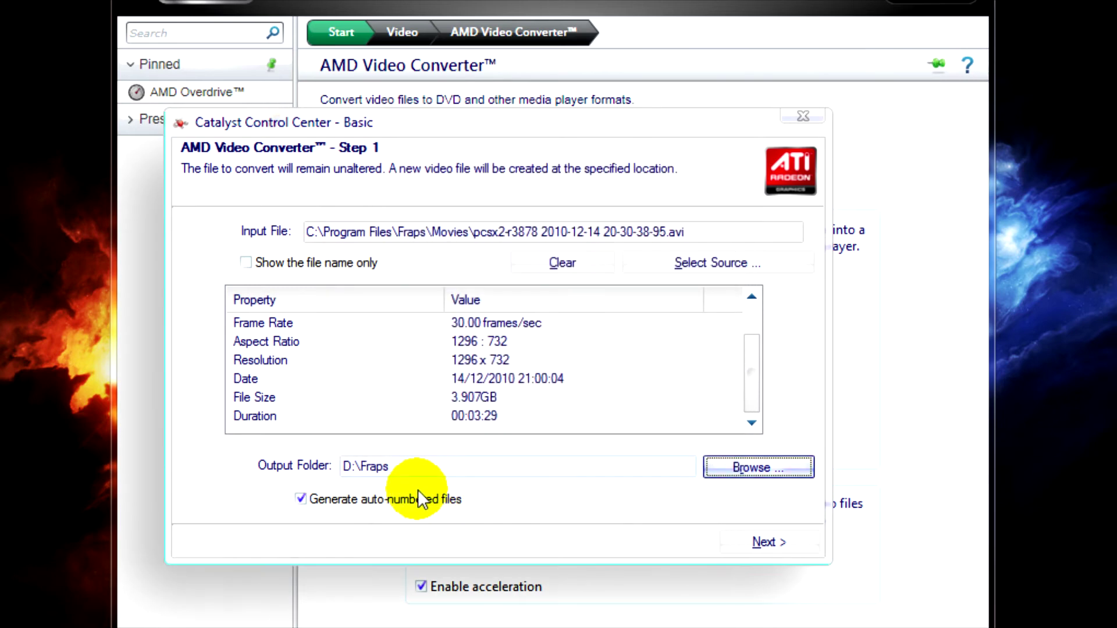
pyautogui.click(303, 500)
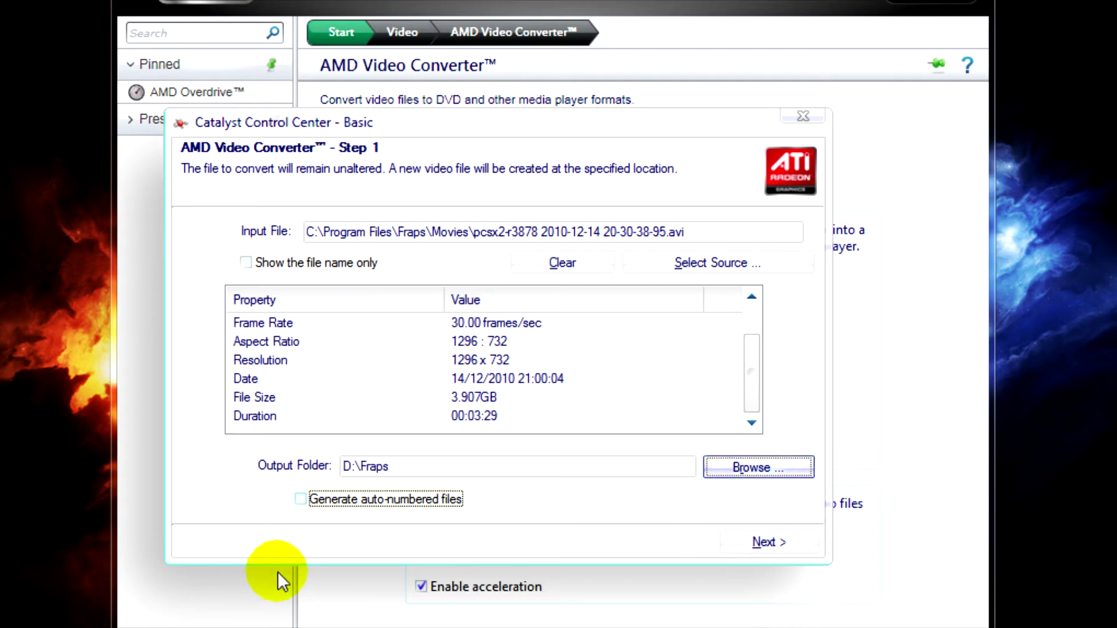
pyautogui.click(764, 542)
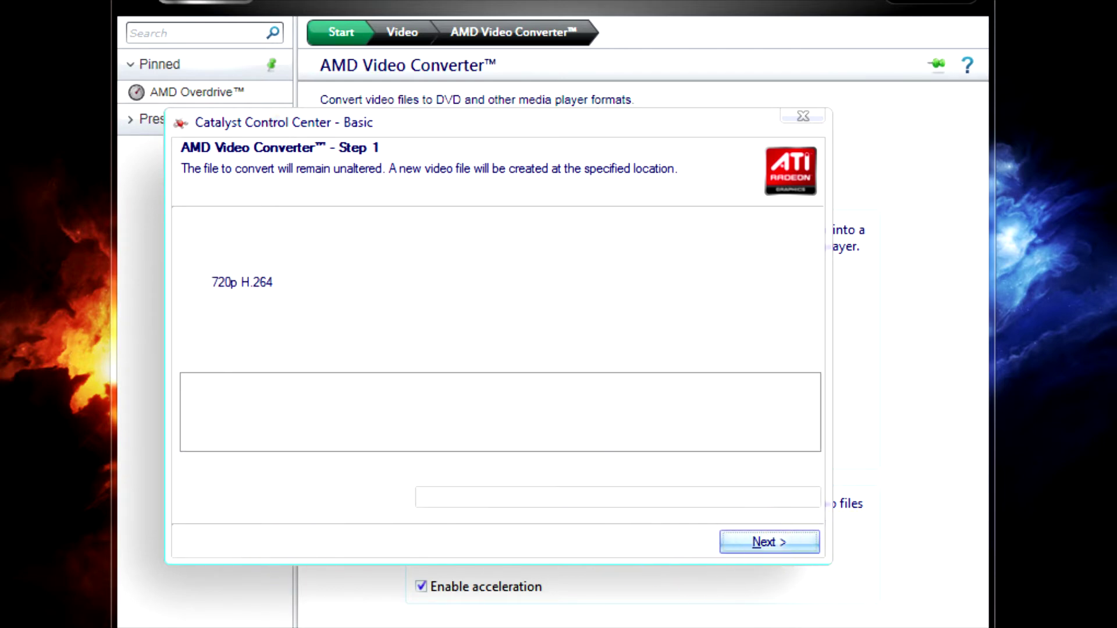
# Open the Output Video Format list to review the 720p H.264 option
pyautogui.click(327, 286)
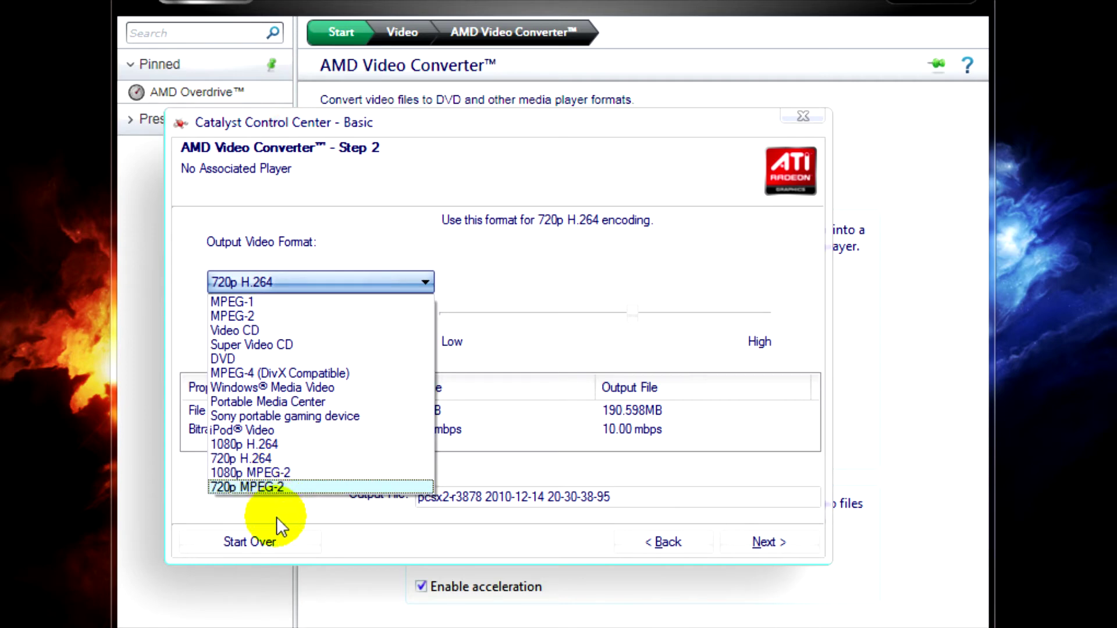
# Keep 720p H.264 and drag the Output Quality slider to High
pyautogui.click(295, 460)
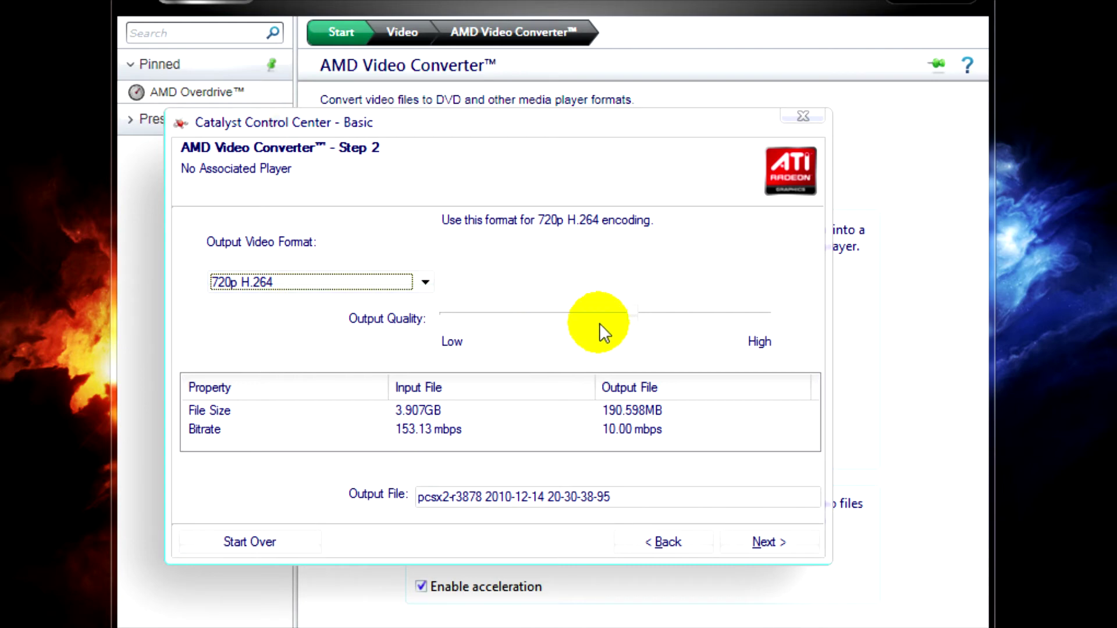
pyautogui.moveTo(632, 315); pyautogui.dragTo(838, 323)
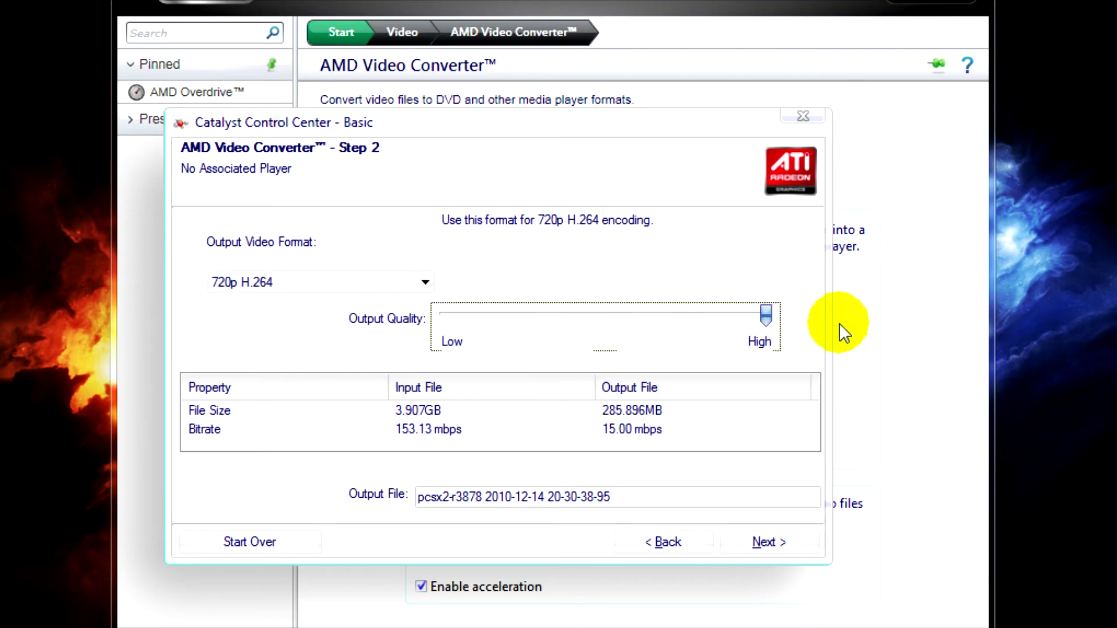
pyautogui.moveTo(765, 315)
pyautogui.mouseDown()
pyautogui.moveTo(432, 348)
pyautogui.moveTo(773, 326)
pyautogui.mouseUp()
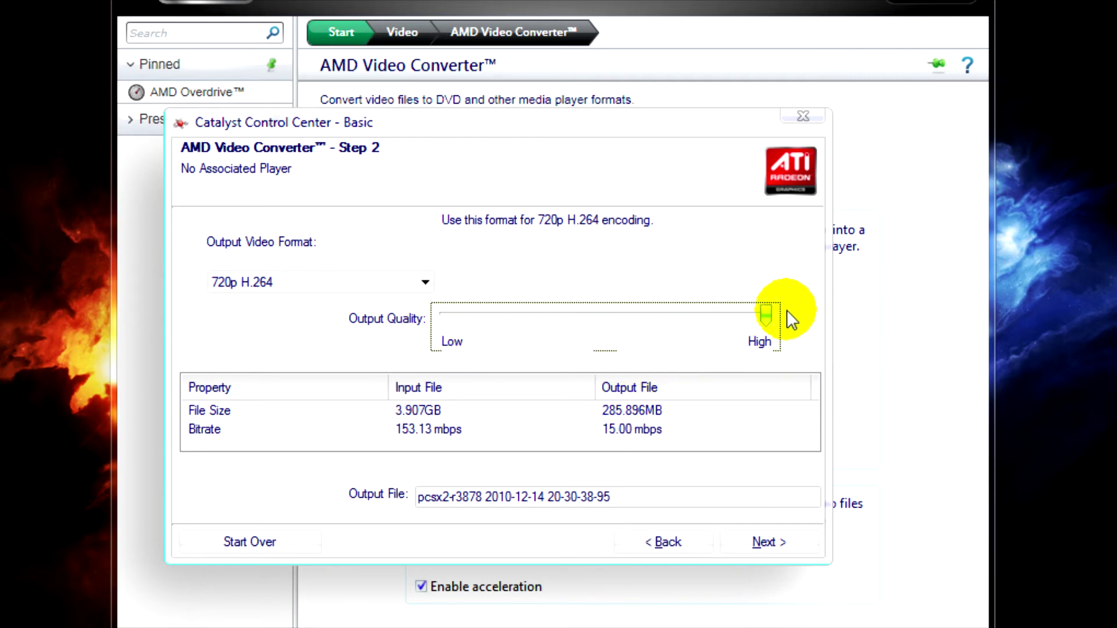
pyautogui.click(758, 318)
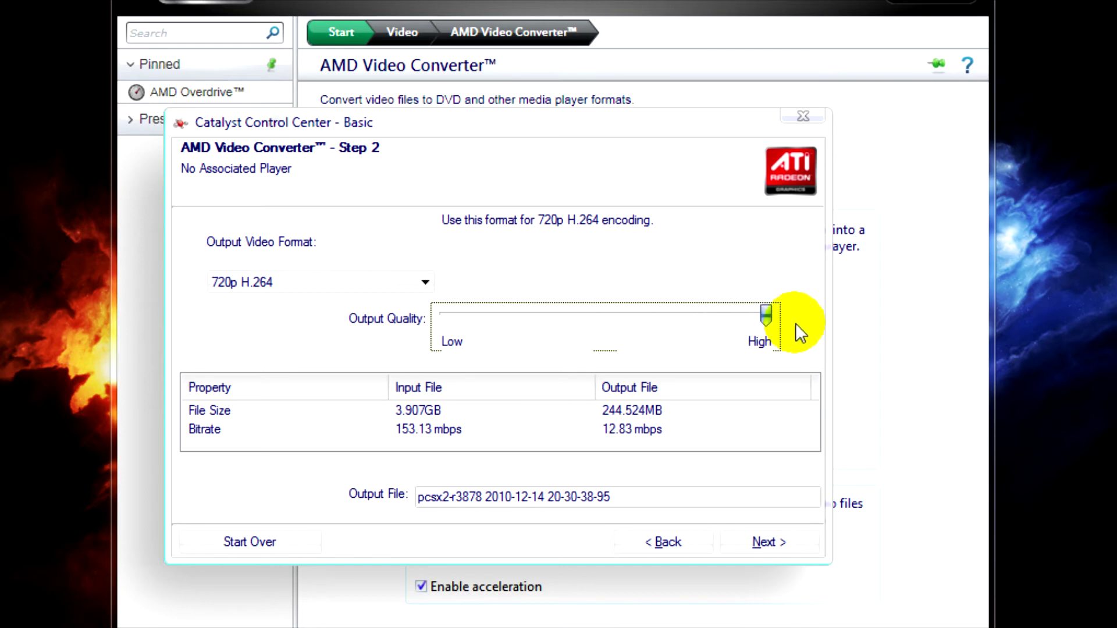
# Compare the 15.00 mbps, 285.896MB output estimates with the input, then start converting
pyautogui.click(515, 434)
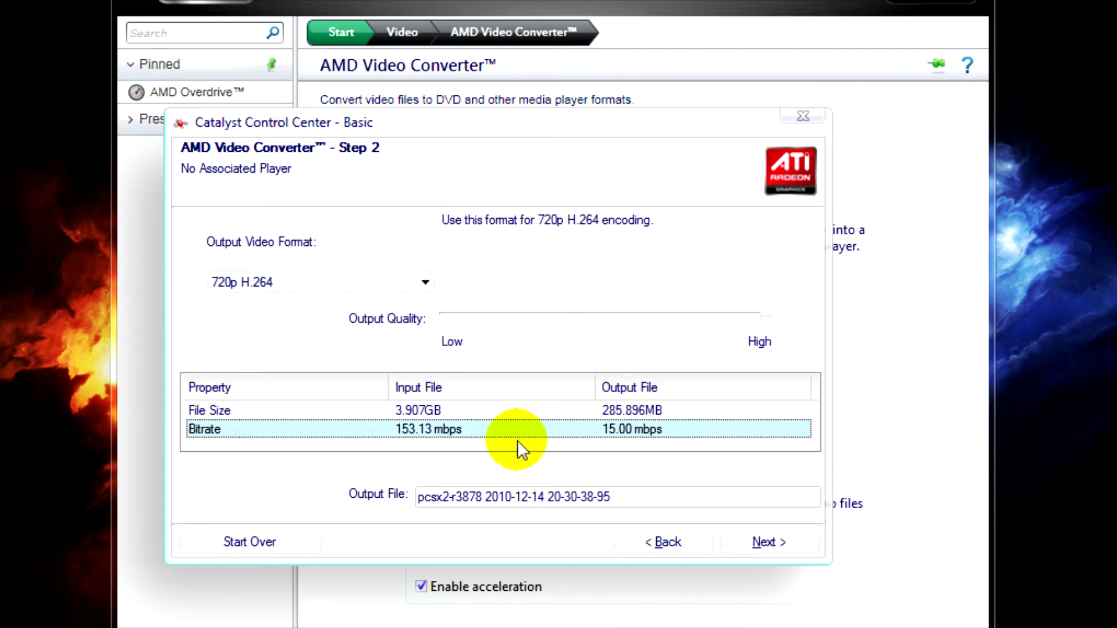
pyautogui.click(501, 411)
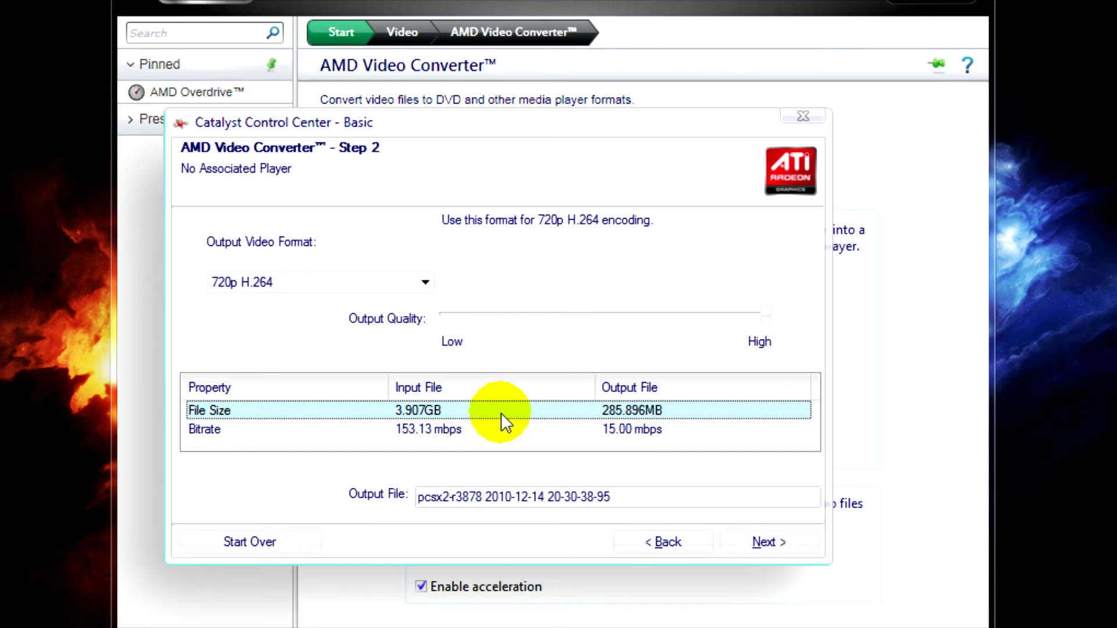
pyautogui.click(504, 432)
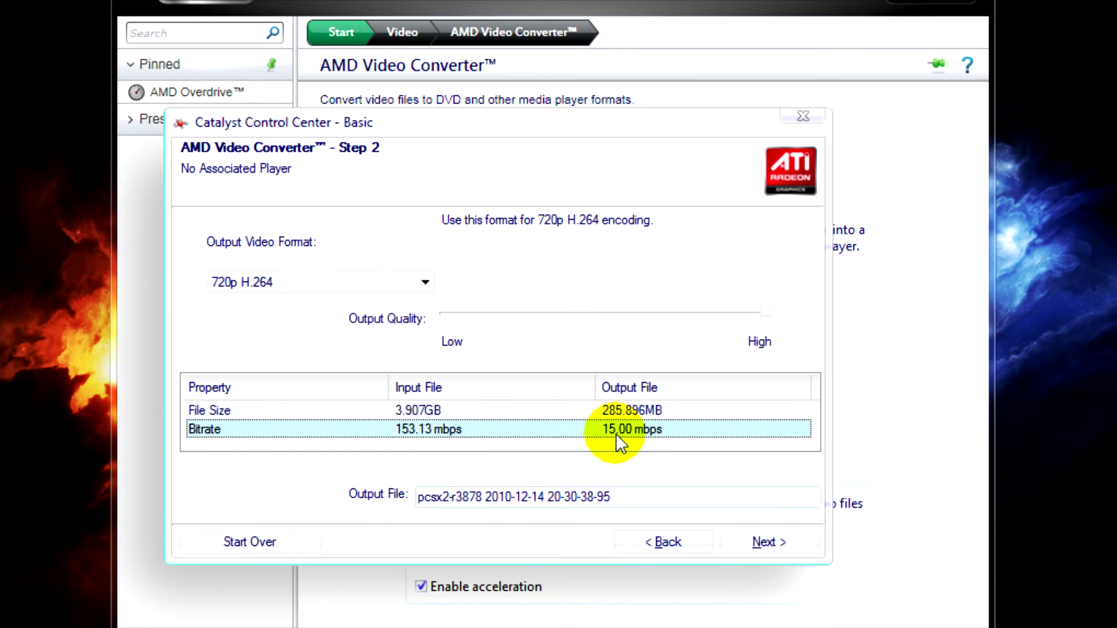
pyautogui.click(626, 412)
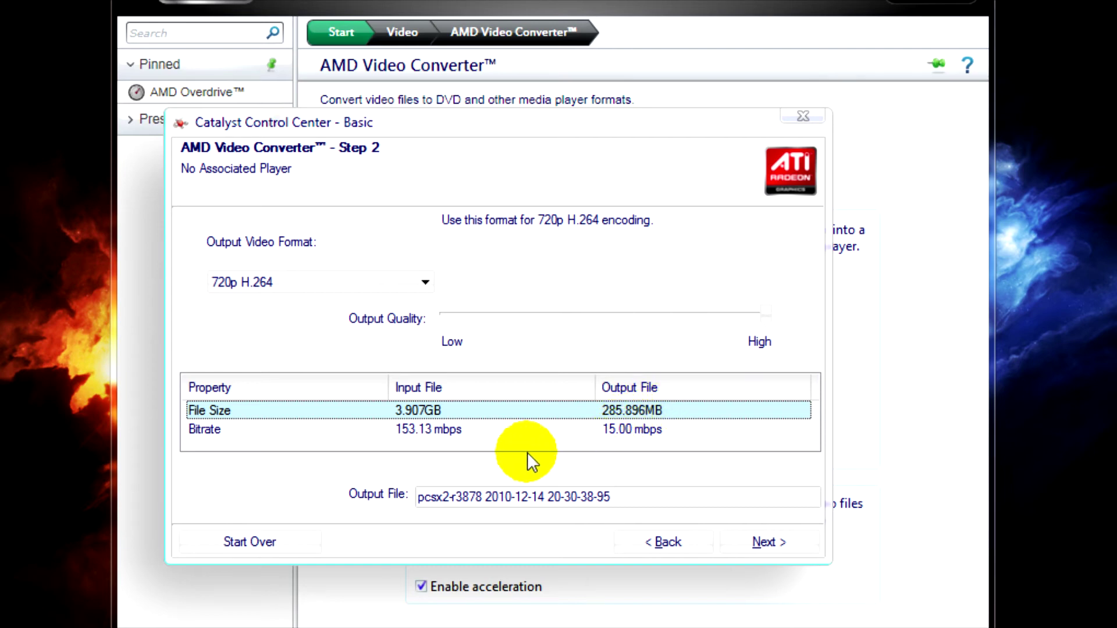
pyautogui.click(430, 432)
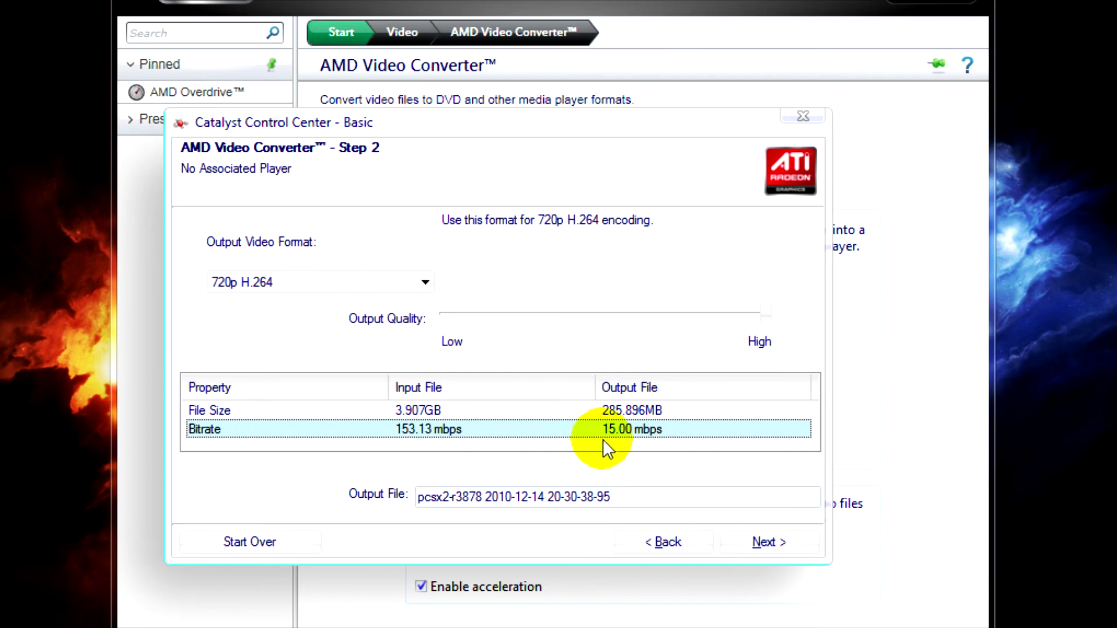
pyautogui.click(780, 546)
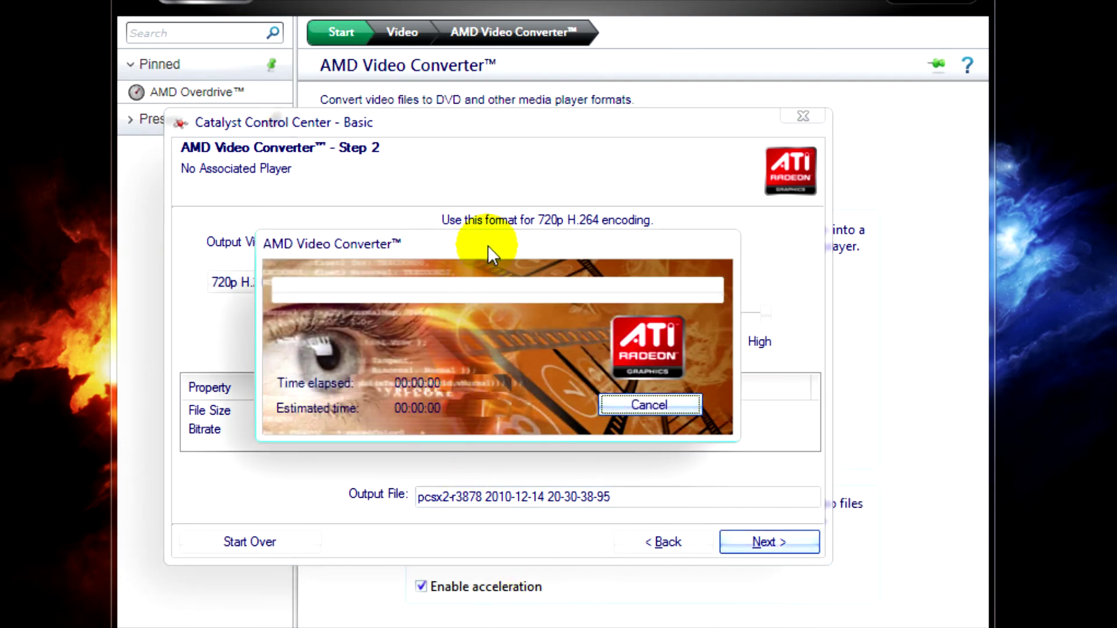
# Reposition the conversion progress window while encoding runs
pyautogui.moveTo(488, 247); pyautogui.dragTo(516, 259)
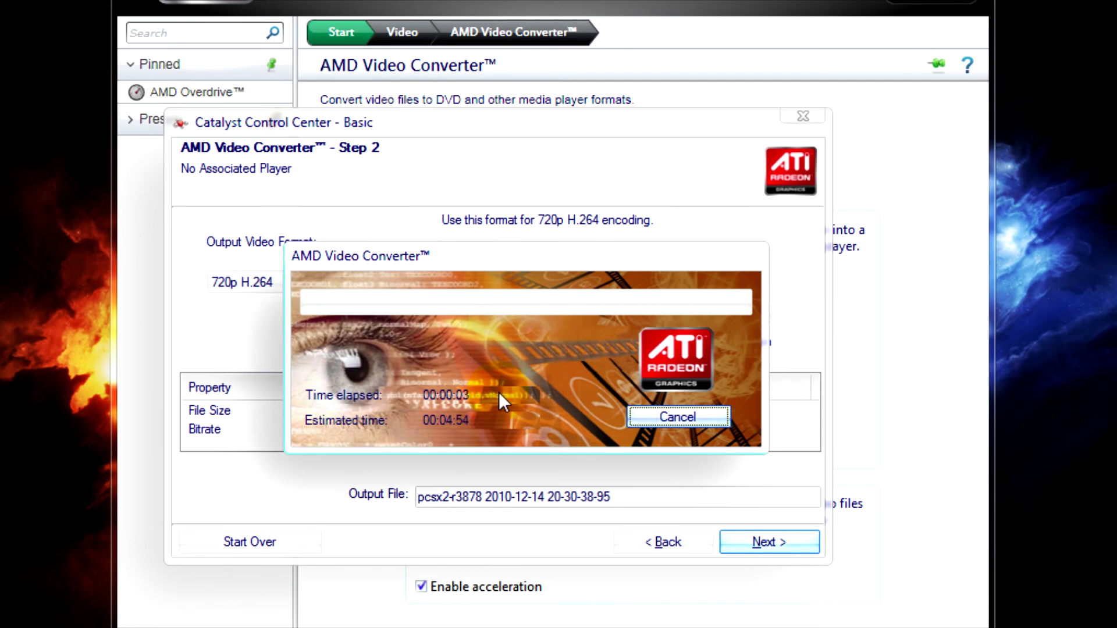